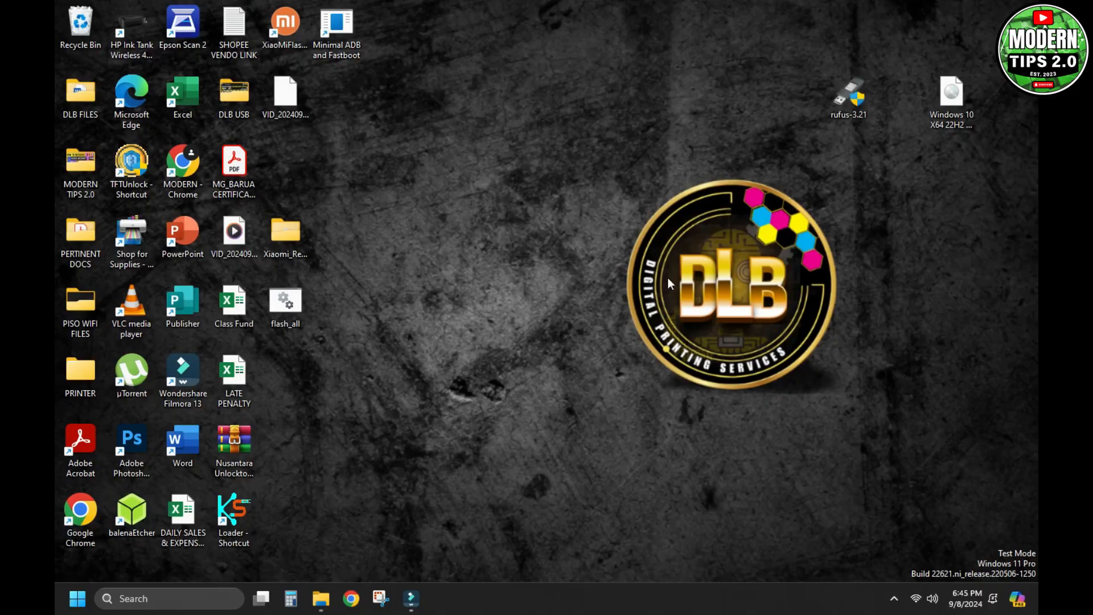
- Refresh the desktop and place the rufus-3.21 icon directly below the Windows 10 disc image
right_click(544, 194)
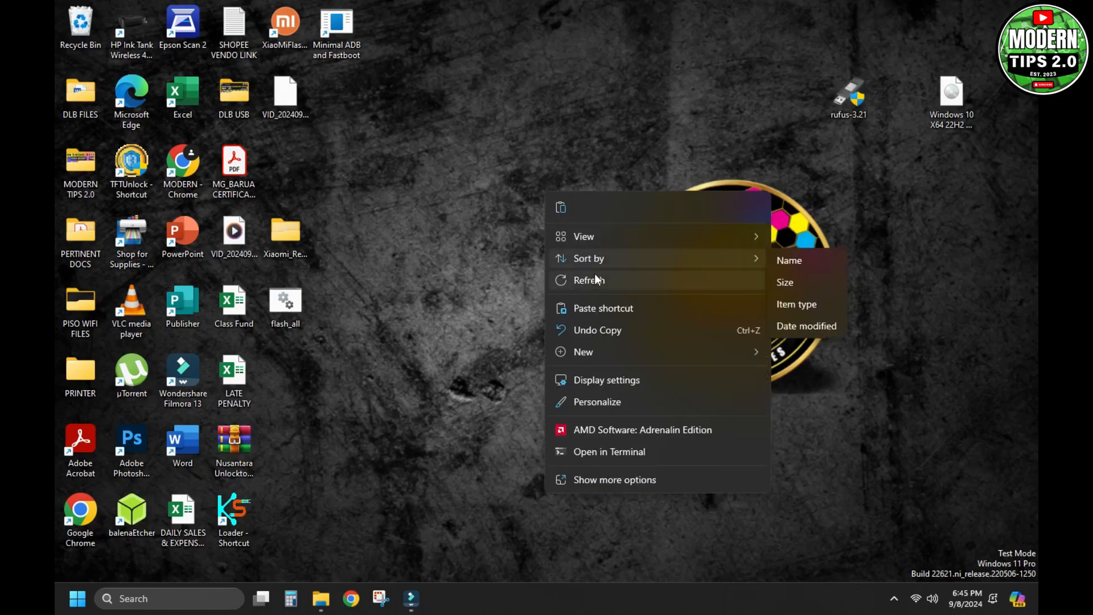
click(594, 273)
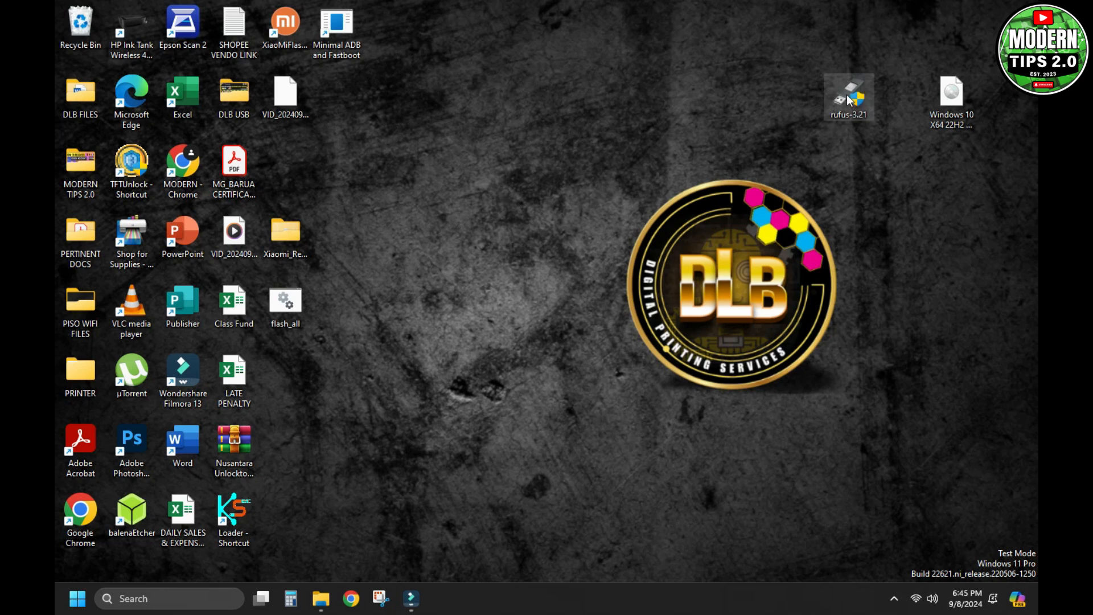
drag(848, 98, 949, 190)
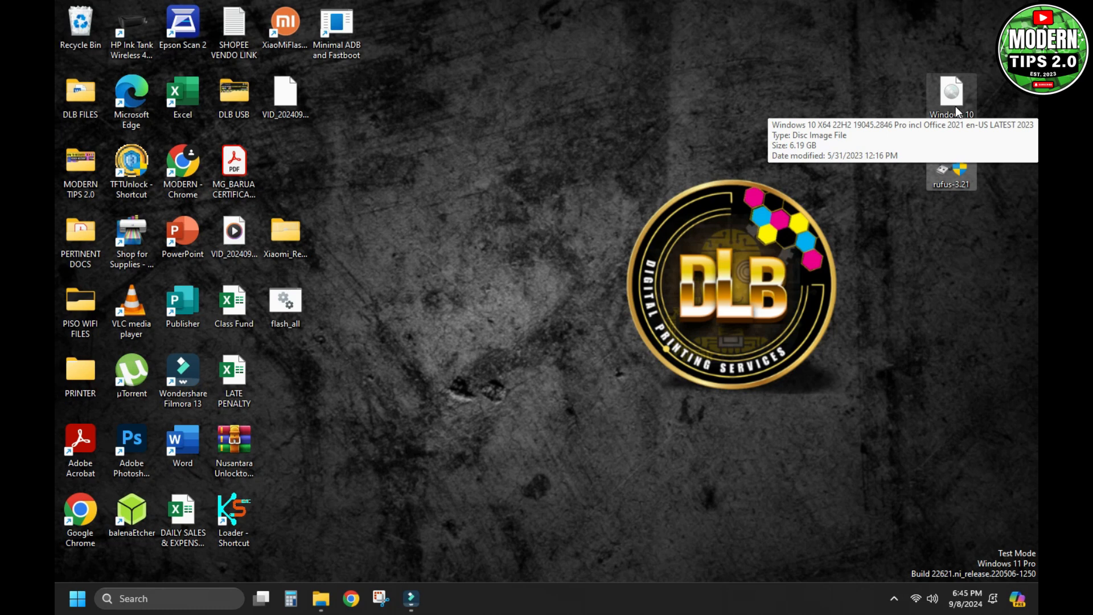
click(867, 92)
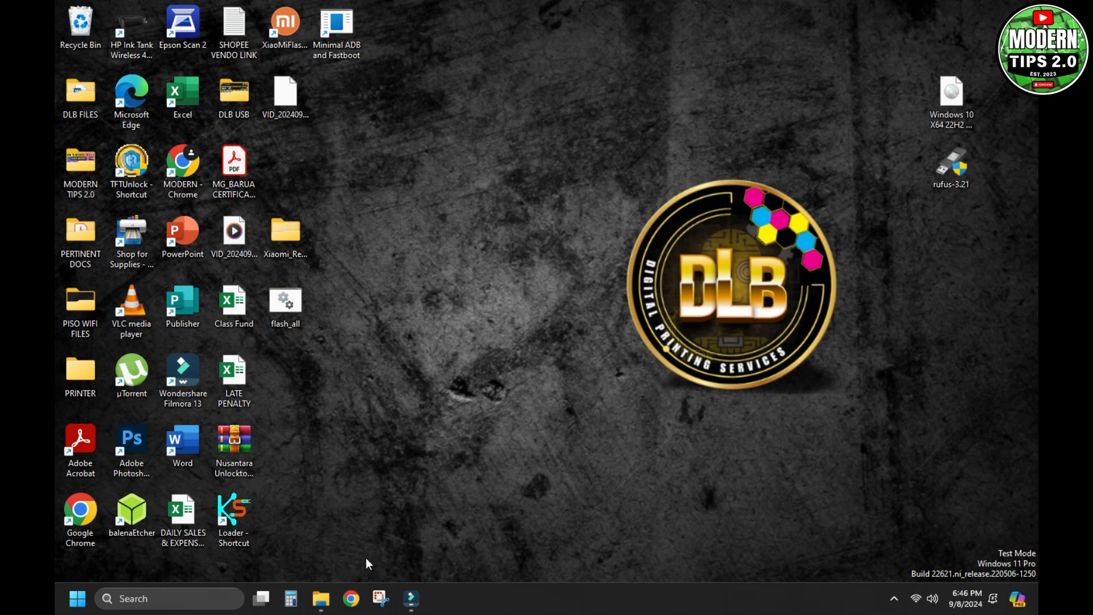
- Check the connected USB drive under This PC in File Explorer and close the drive windows
mouse_move(323, 603)
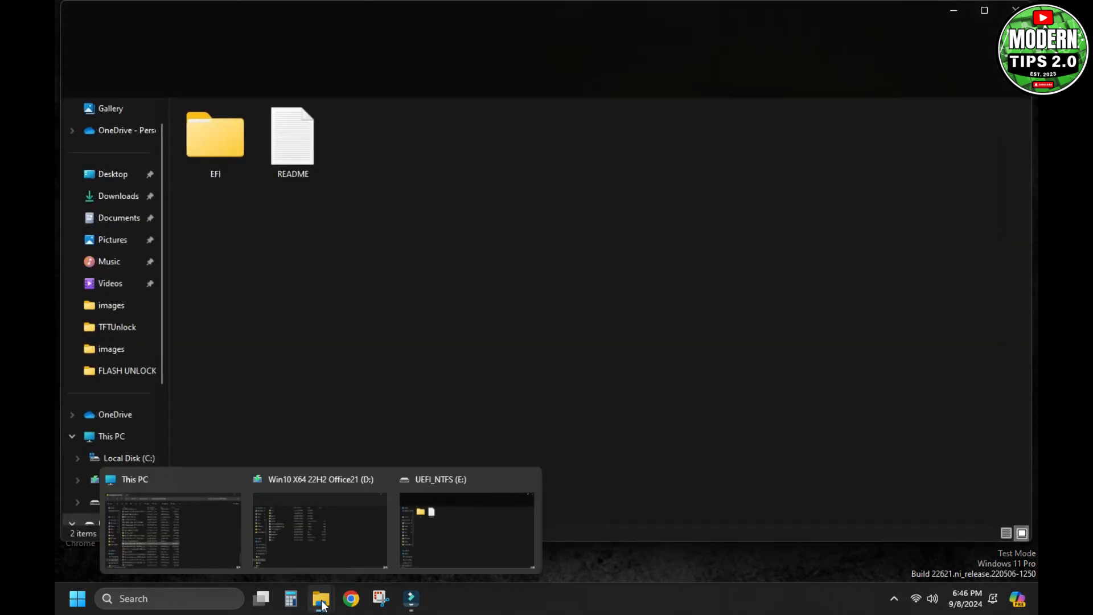
click(87, 436)
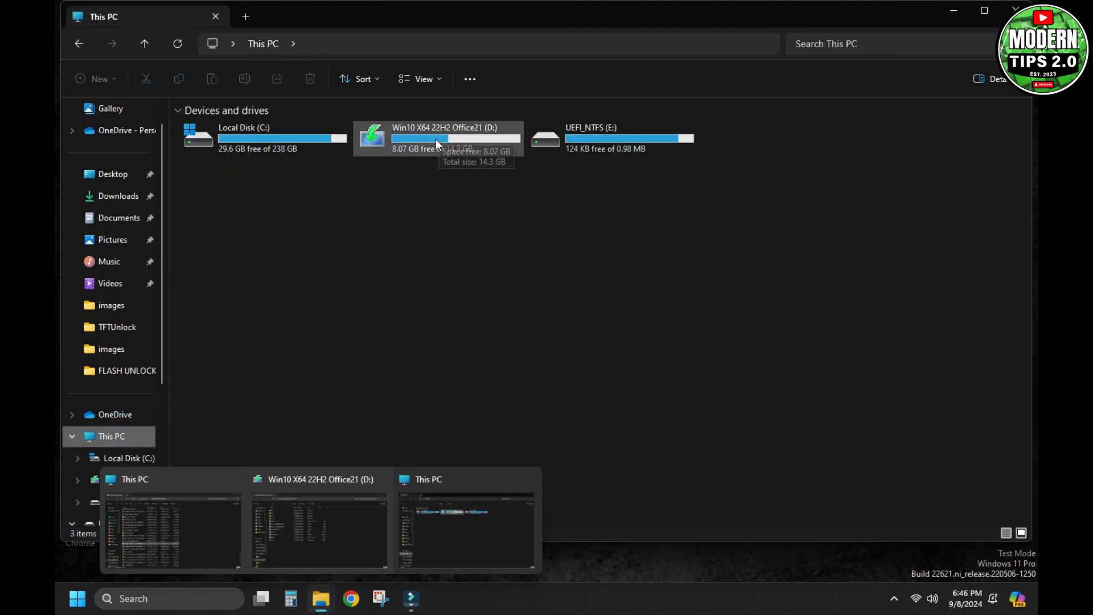
click(511, 217)
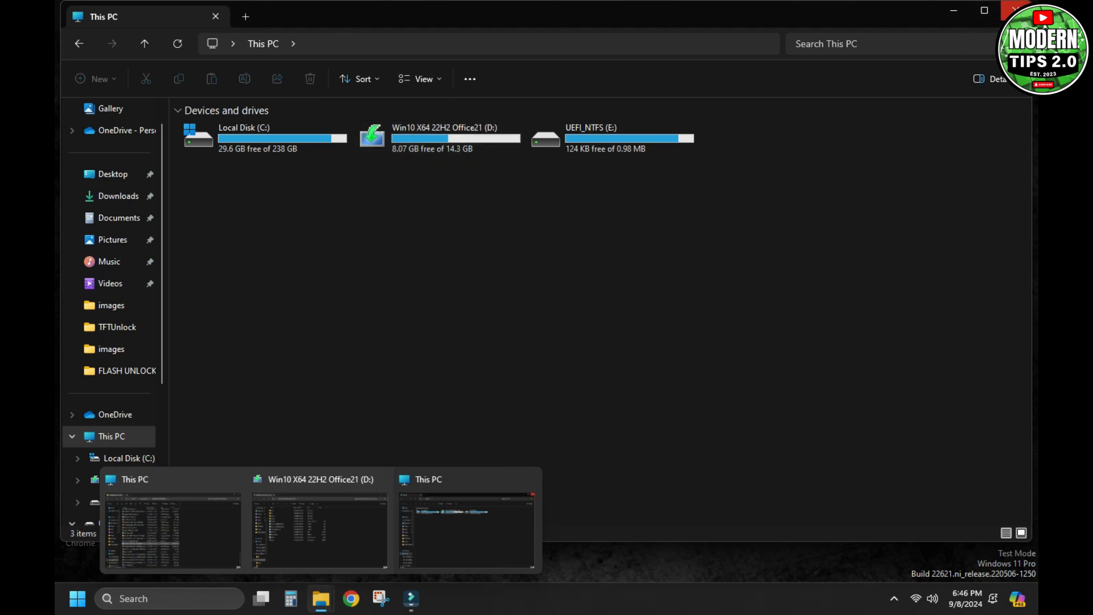
click(1015, 9)
click(1015, 9)
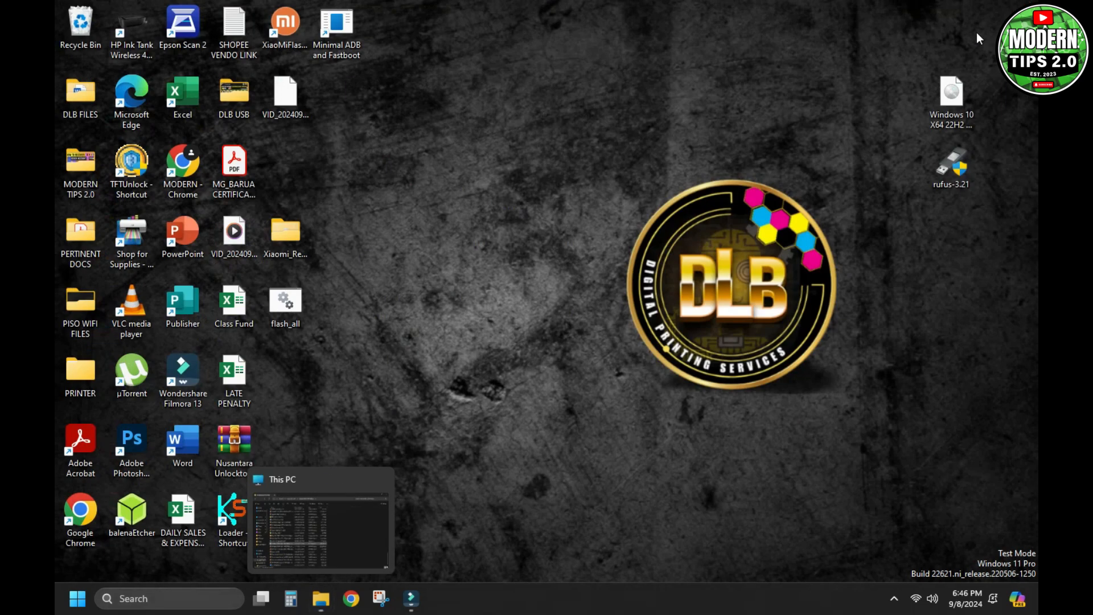
- Launch Rufus 3.21 and choose Win10 X64 22H2 Office21 (D:) [16 GB] as the device
double_click(942, 169)
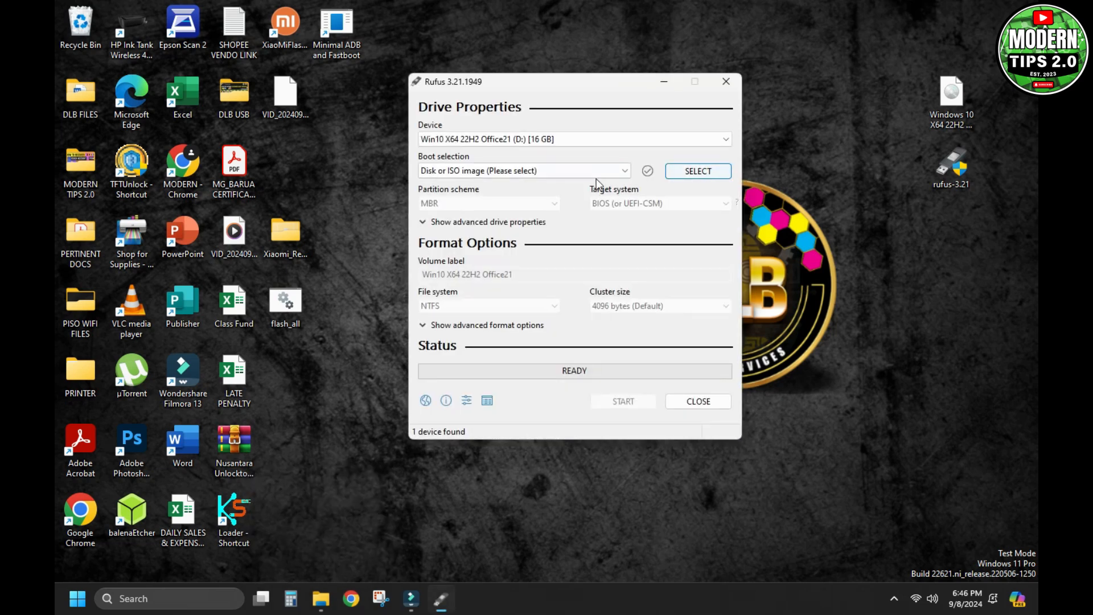
mouse_move(562, 89)
mouse_down()
mouse_move(562, 68)
mouse_move(552, 89)
mouse_move(563, 95)
mouse_up()
click(715, 147)
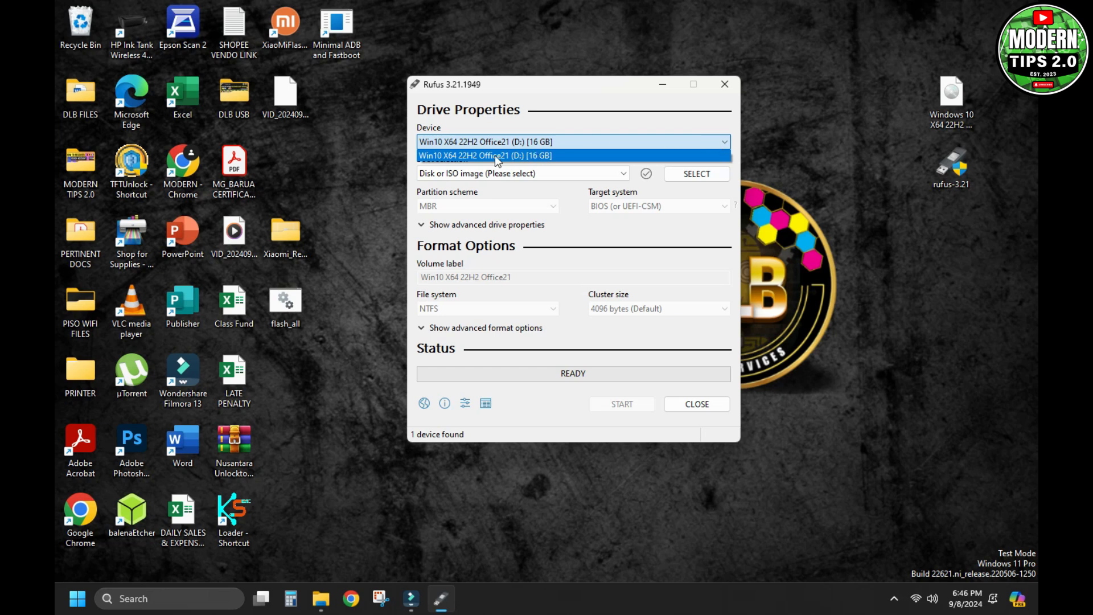
click(632, 139)
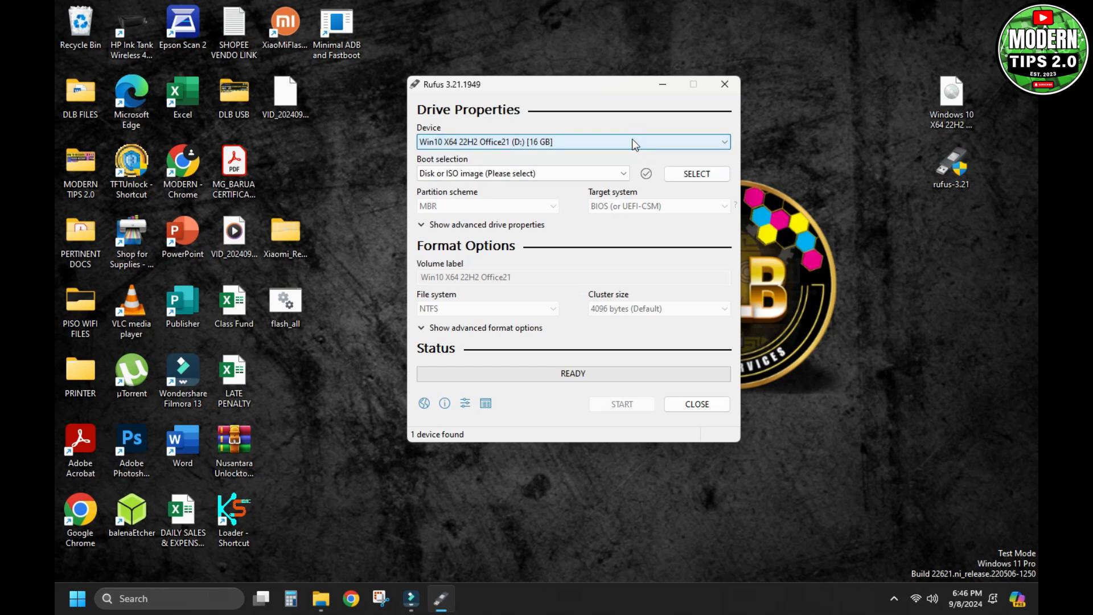
- Set the boot selection to Disk or ISO image and load the Windows 10 X64 22H2 19045.2846 Pro ISO from the Desktop
click(624, 175)
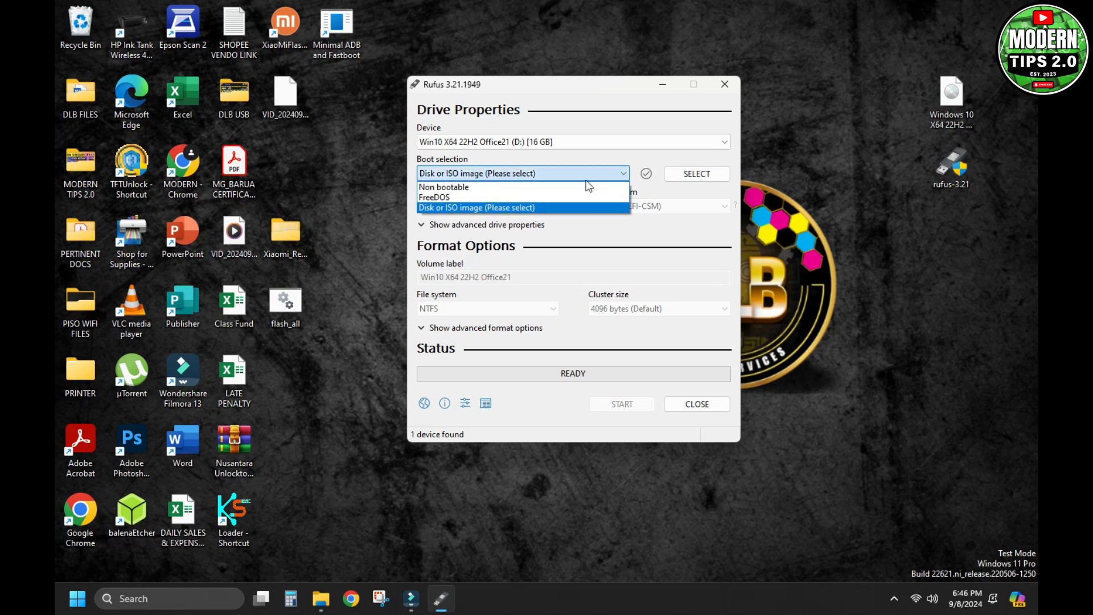
click(488, 208)
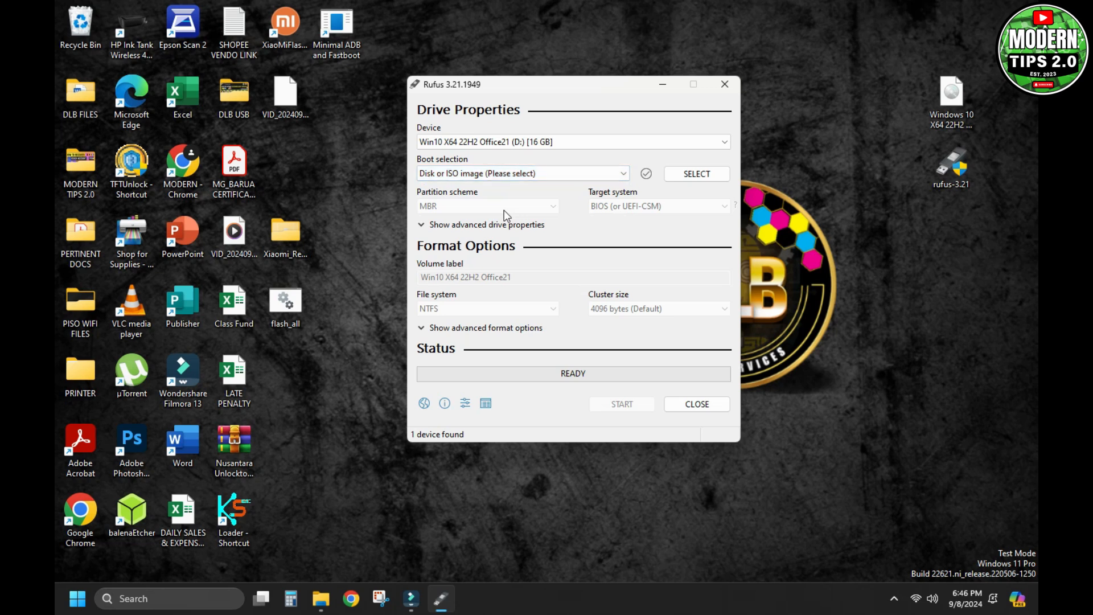
click(693, 179)
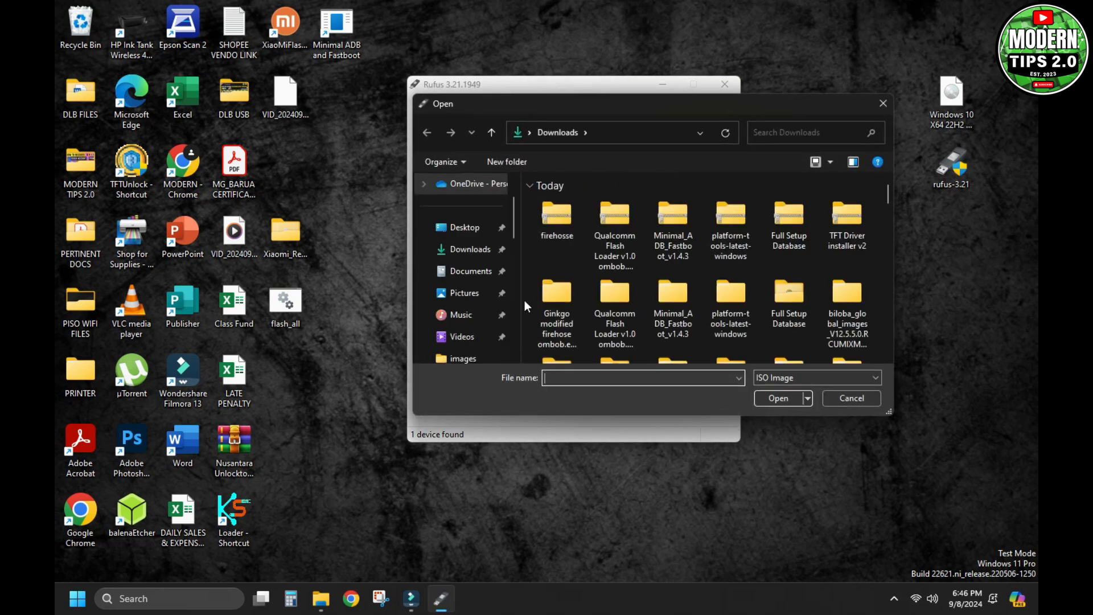
drag(749, 109, 658, 112)
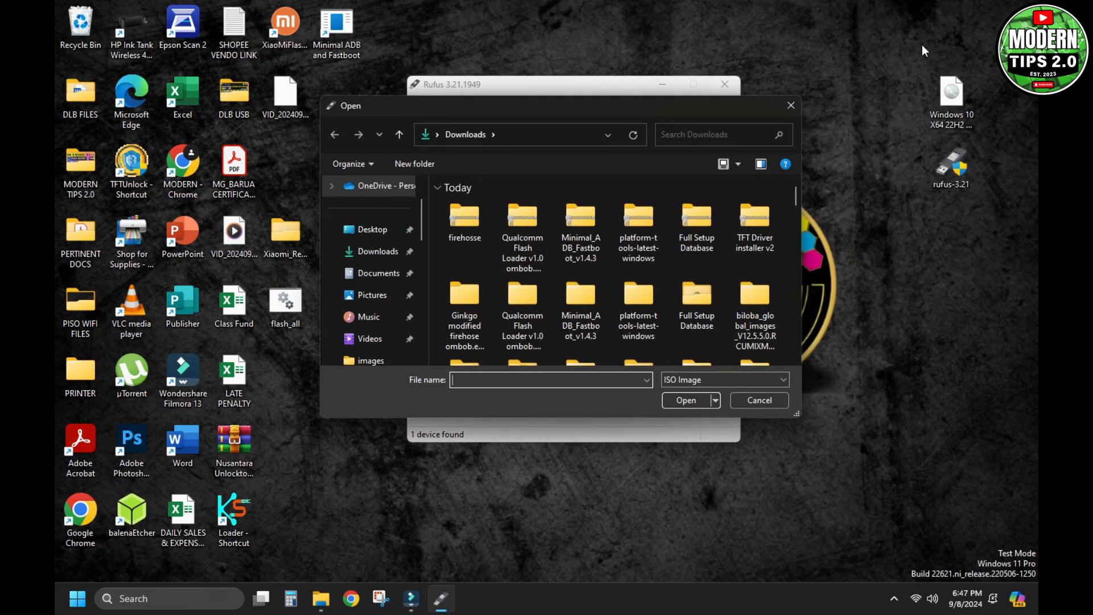
click(952, 117)
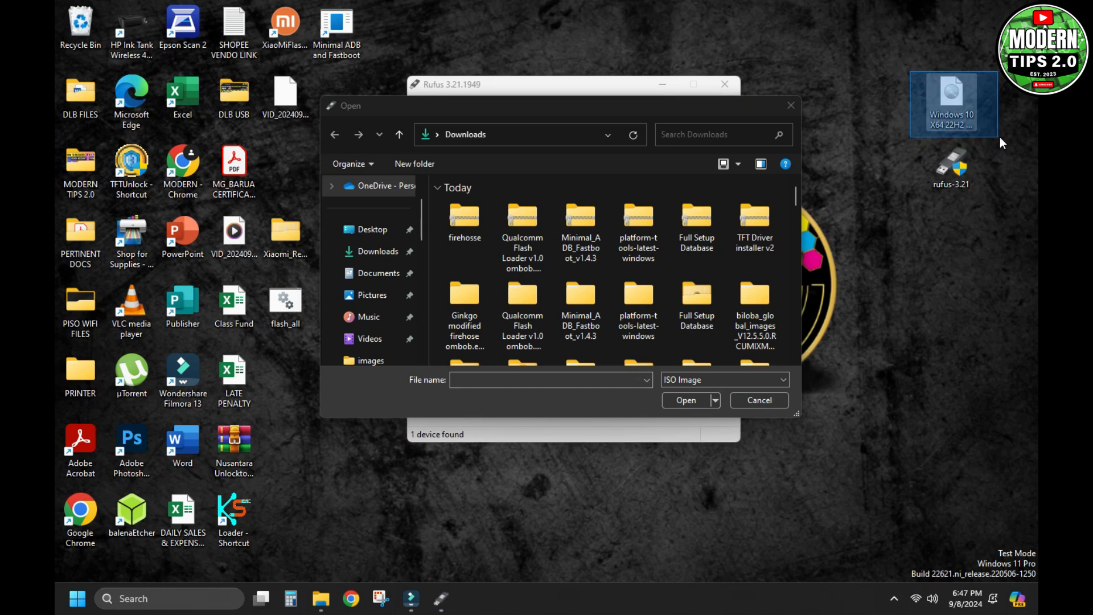
click(373, 234)
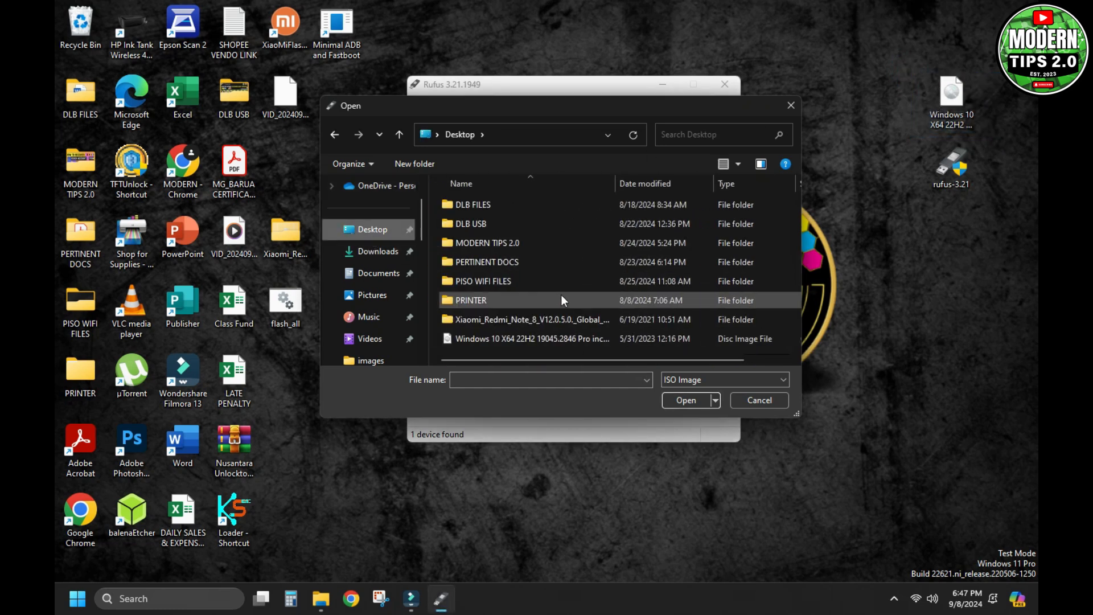
click(527, 339)
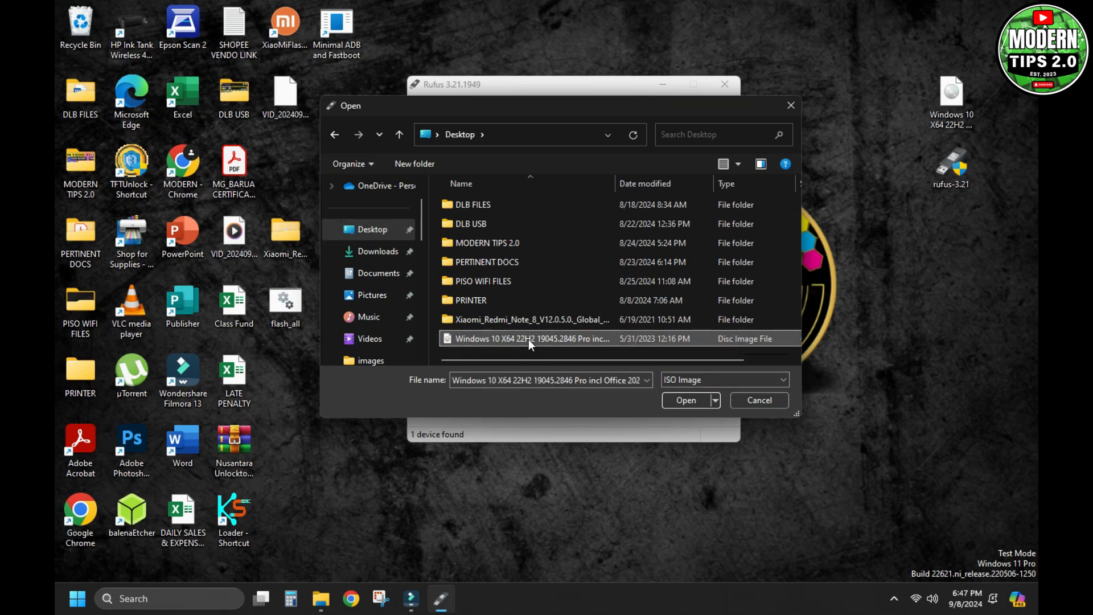
click(685, 400)
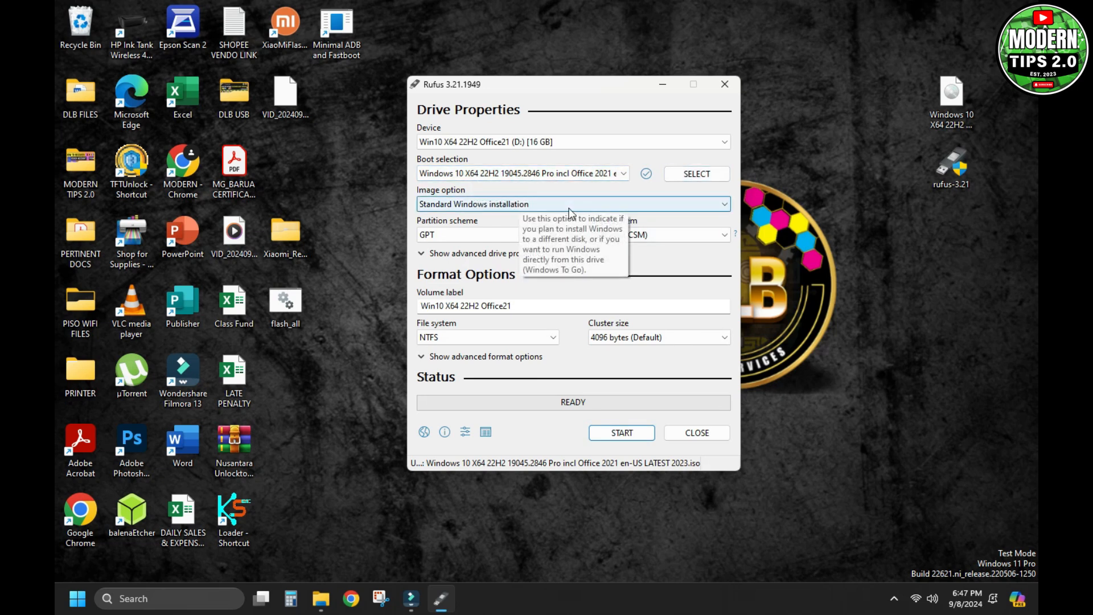
- Set the image option to Standard Windows installation and the partition scheme to MBR
click(626, 207)
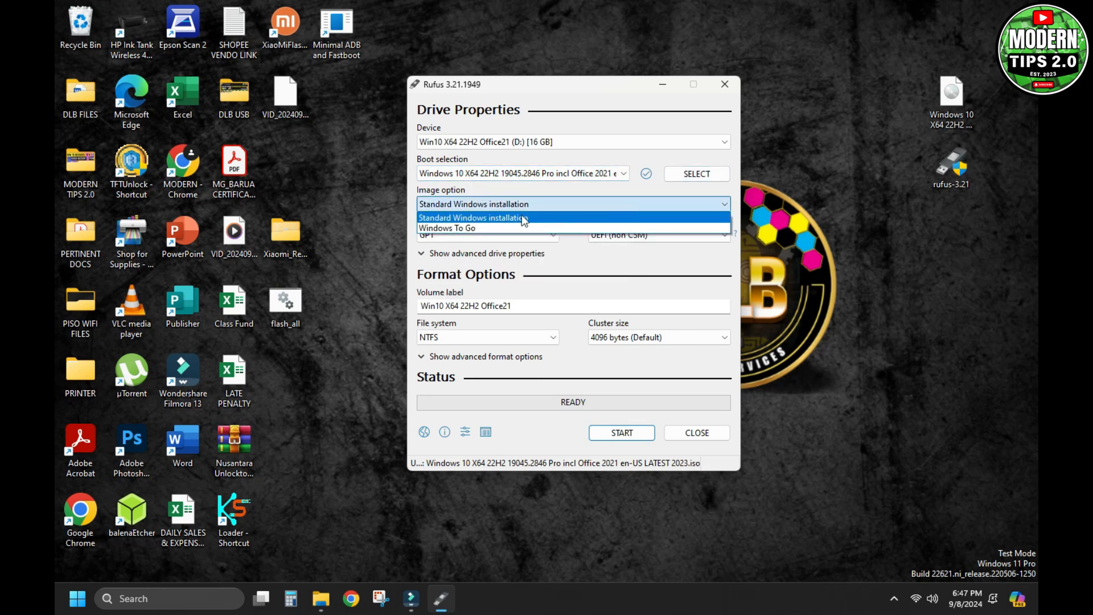
click(530, 219)
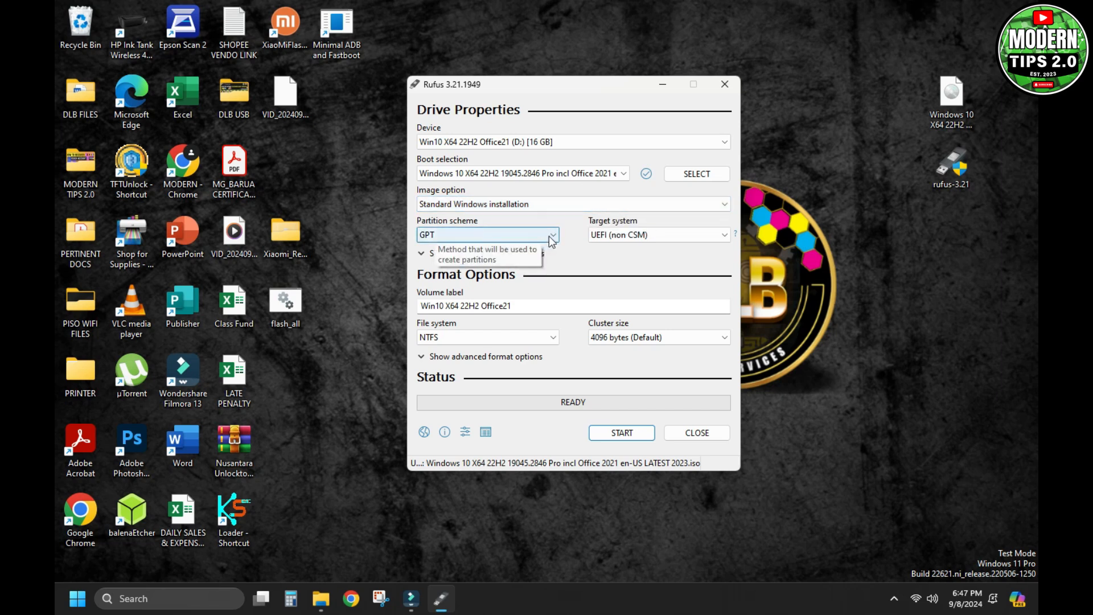
click(554, 238)
click(481, 248)
key(Tab)
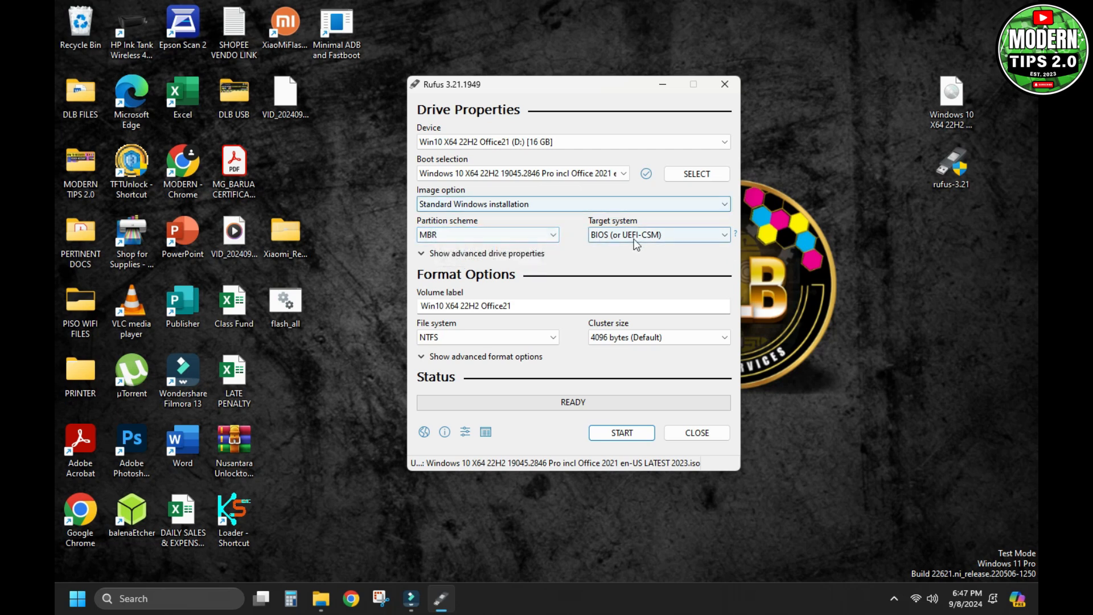
- Check which target system options are offered for the MBR partition scheme
click(722, 240)
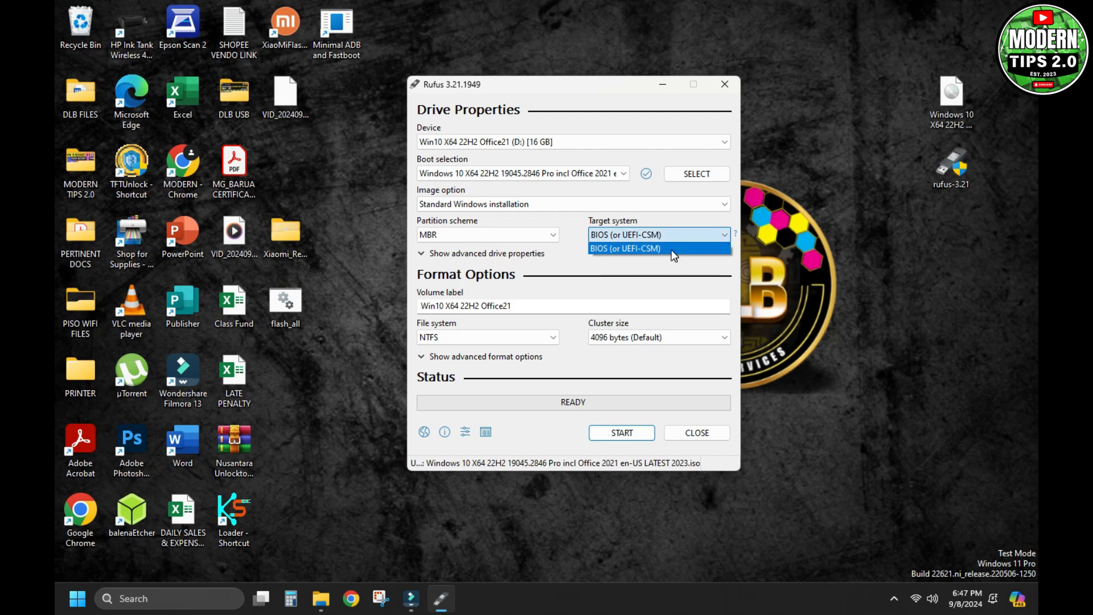
click(711, 263)
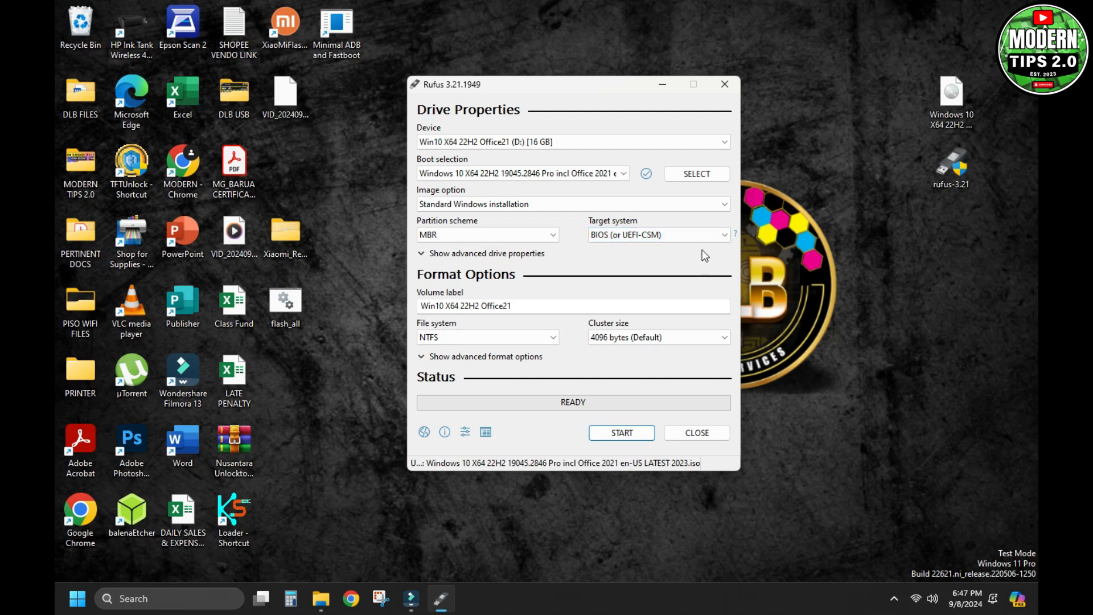
click(727, 239)
click(695, 266)
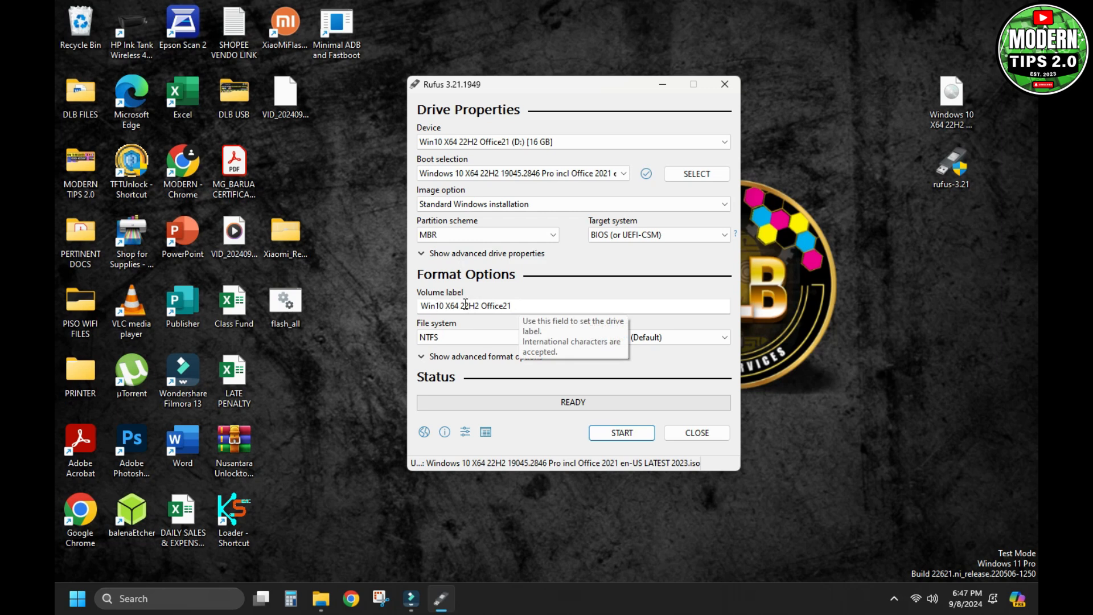
- Review the volume label, file system and cluster size choices in the format options
click(521, 305)
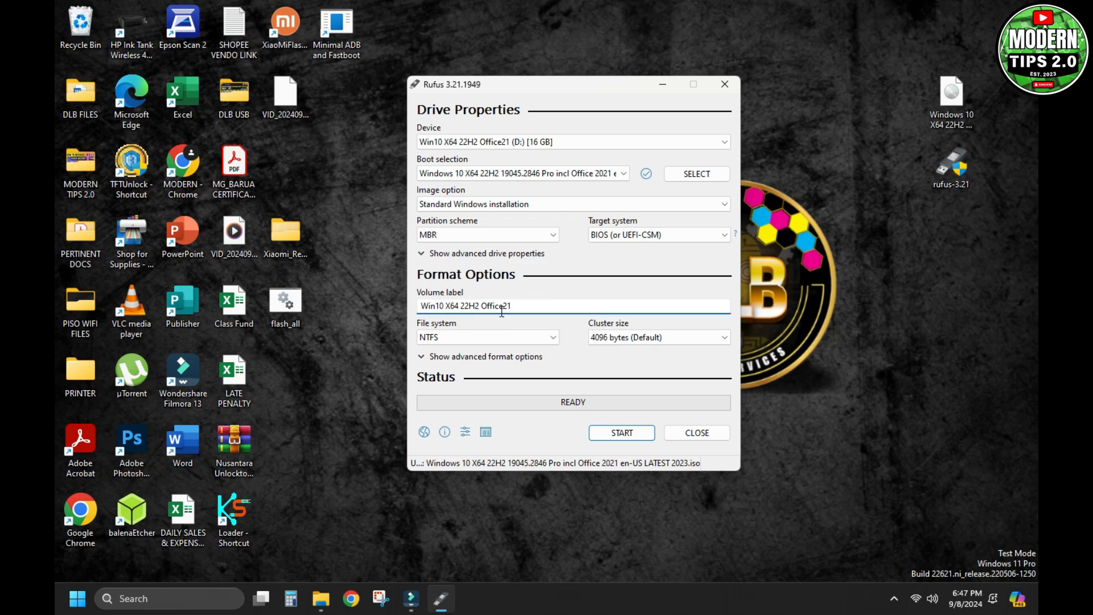
drag(423, 305, 447, 305)
click(514, 305)
click(536, 337)
click(537, 337)
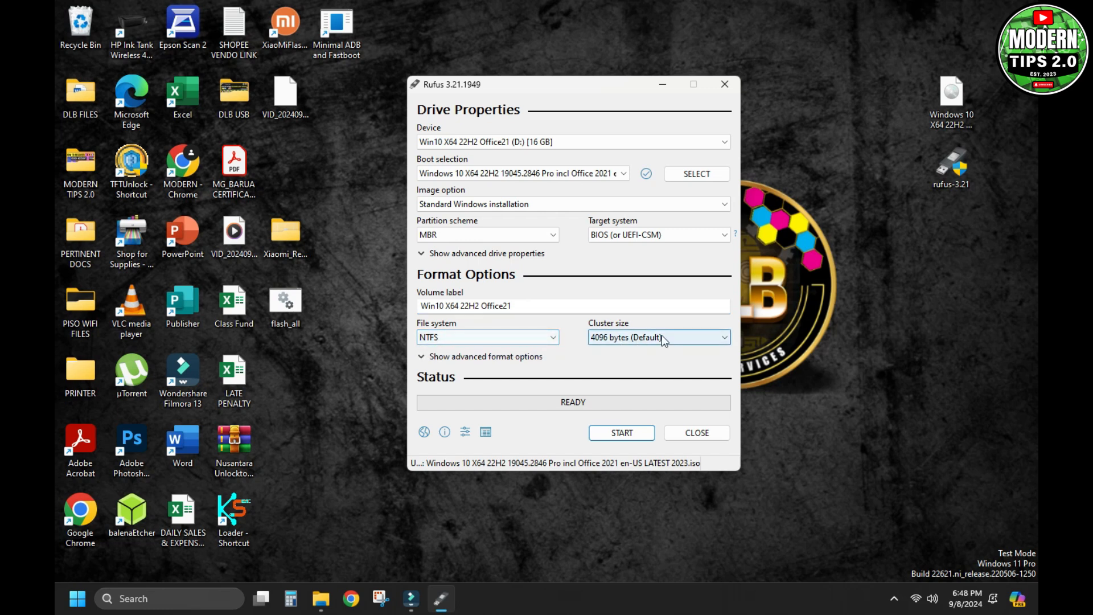
click(709, 337)
click(710, 337)
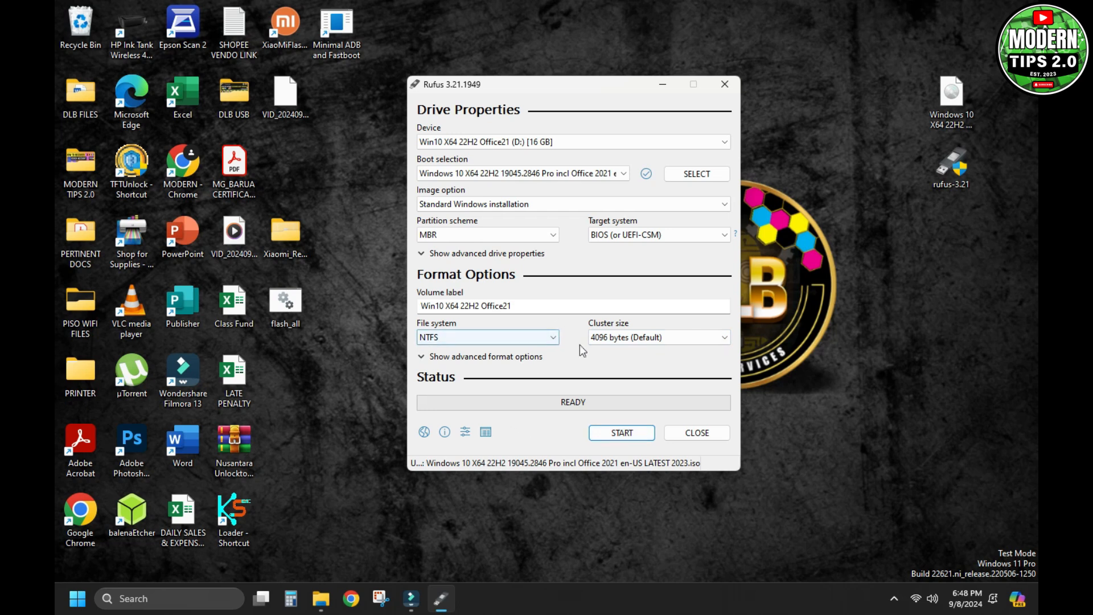
- Start the bootable drive creation without Windows customization options, cancel it at the data-erase warning and exit Rufus
click(624, 433)
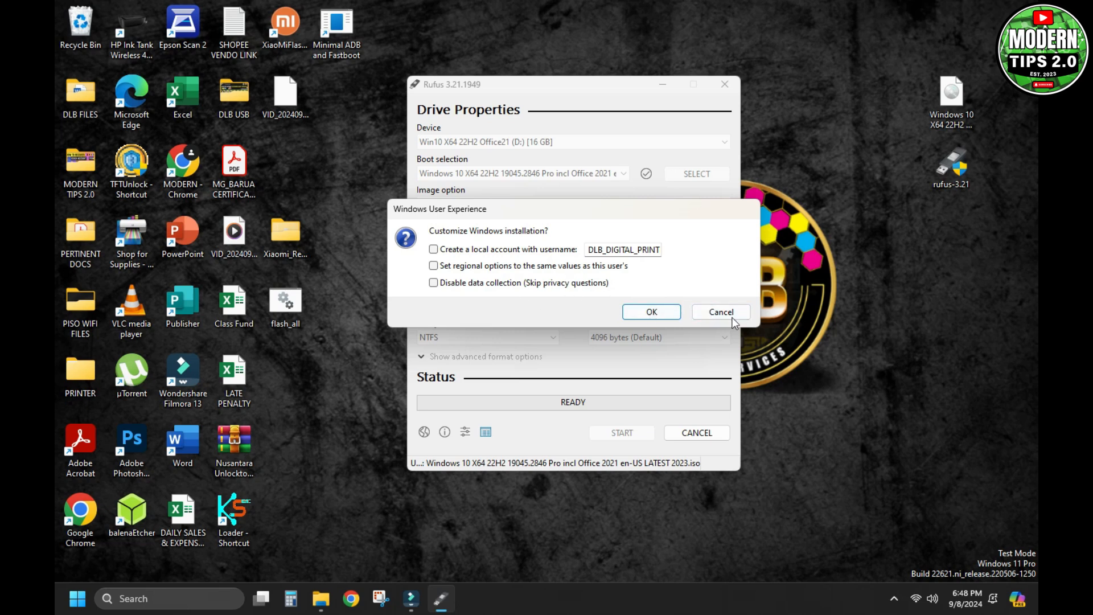
click(659, 313)
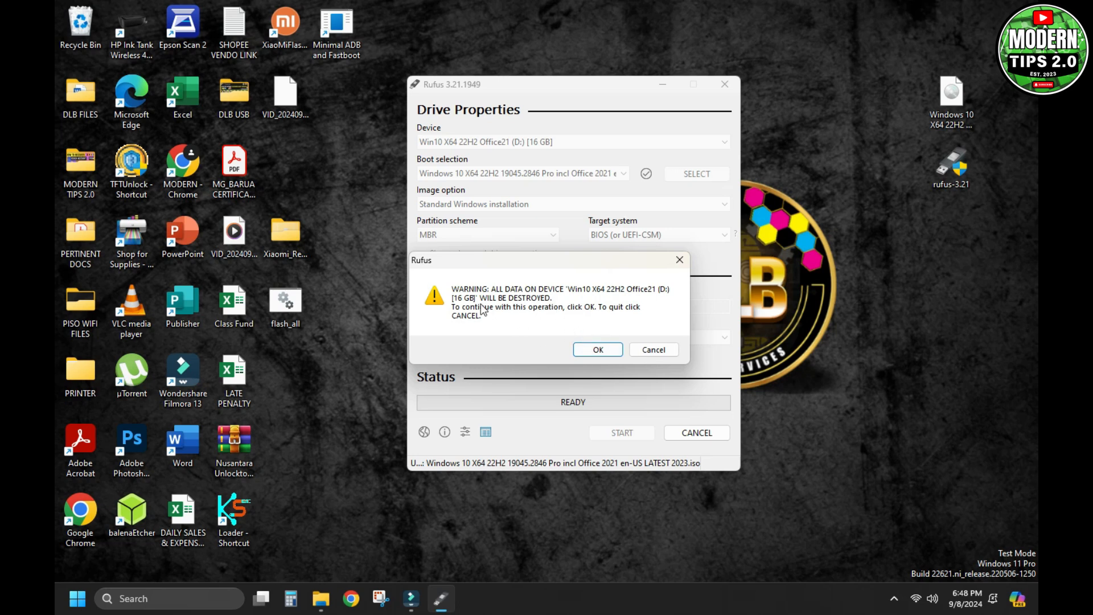
drag(510, 261, 531, 176)
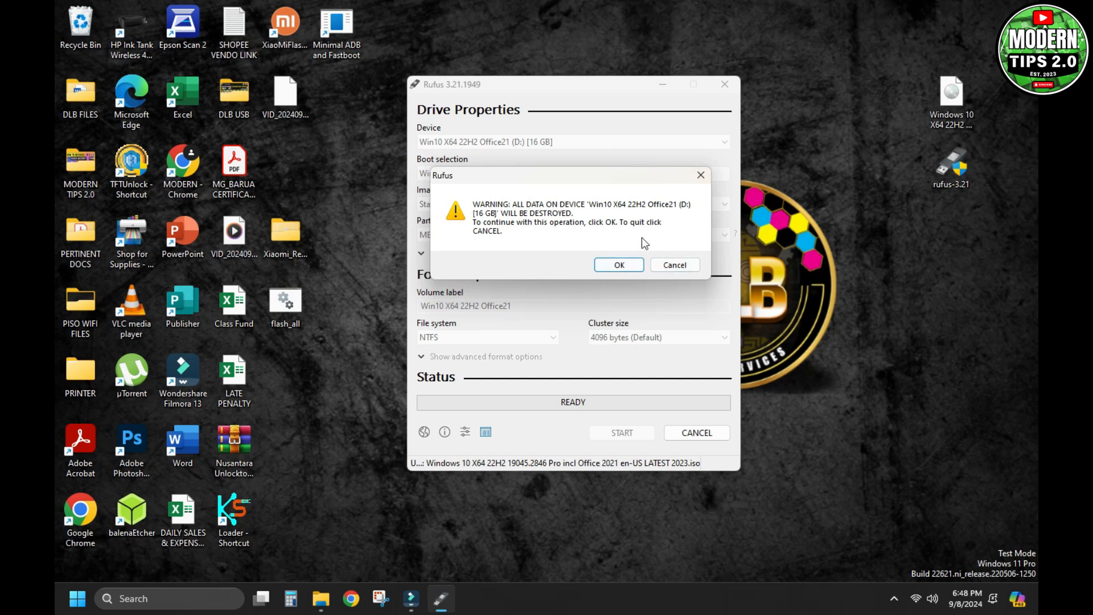
click(700, 177)
click(700, 177)
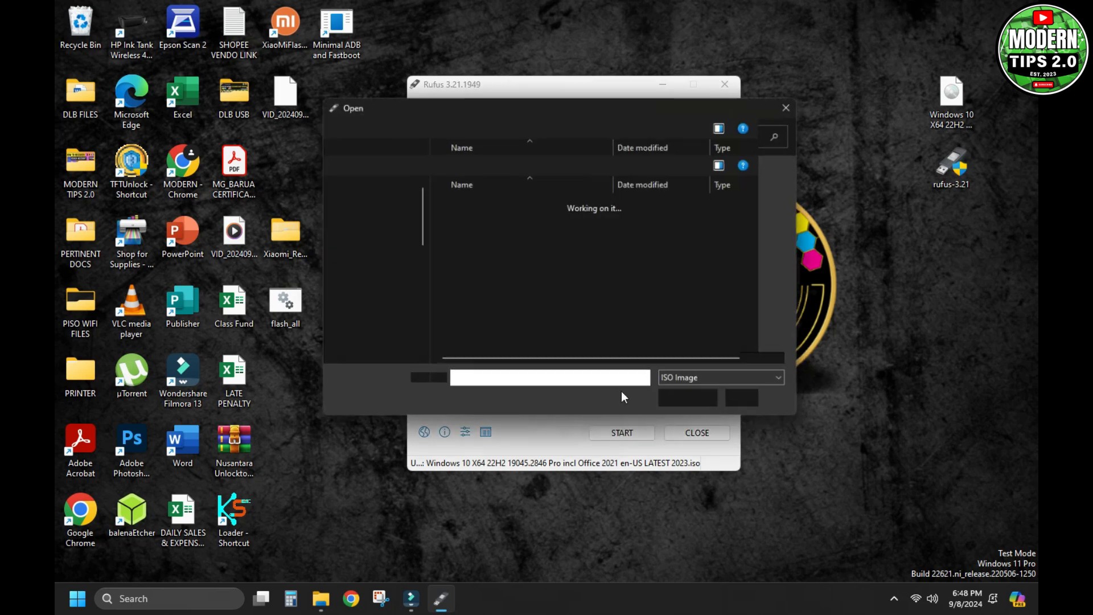
click(790, 106)
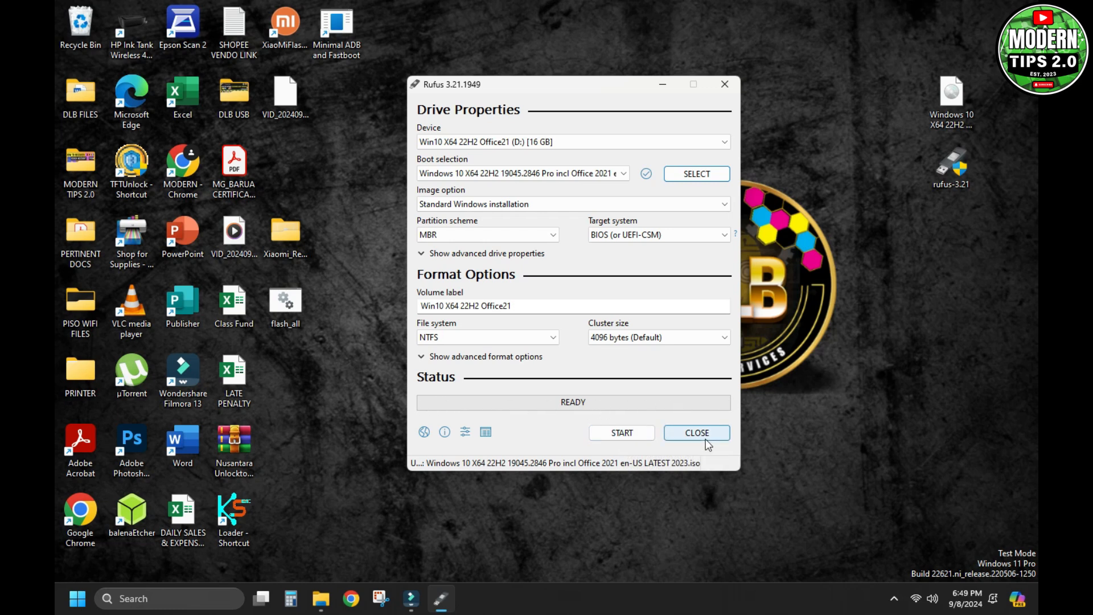
click(727, 87)
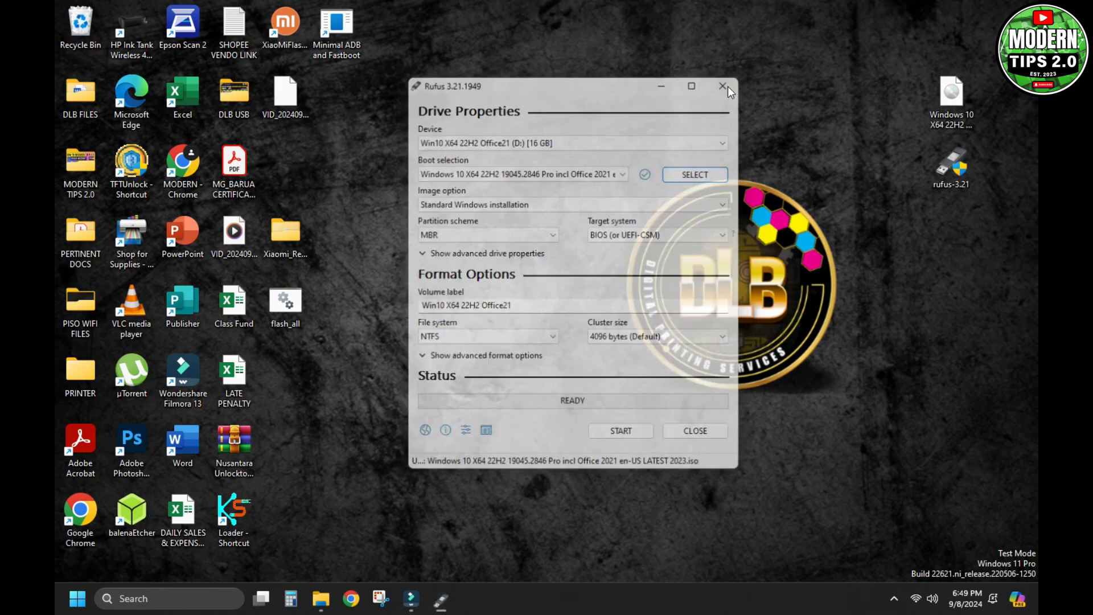